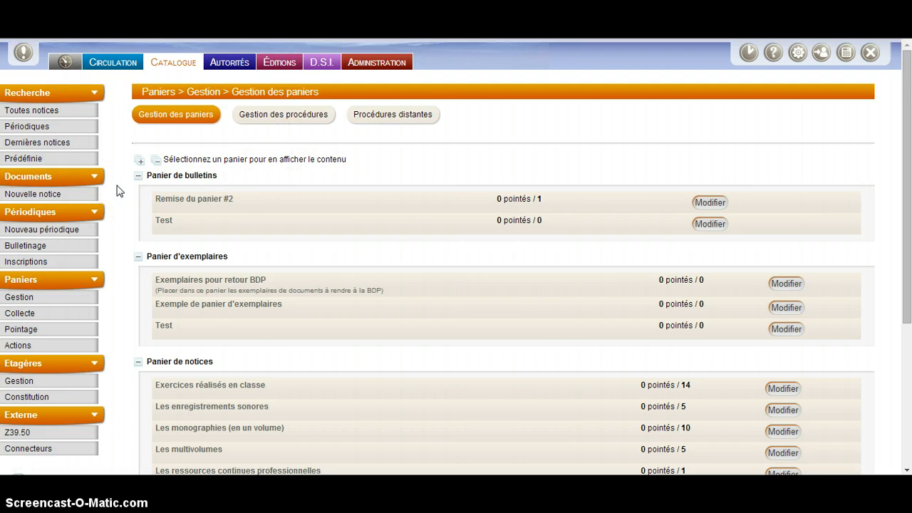
{"action": "scroll", "coordinate": [121, 196], "scroll_direction": "down", "scroll_amount": 2}
{"action": "left_click", "coordinate": [128, 315]}
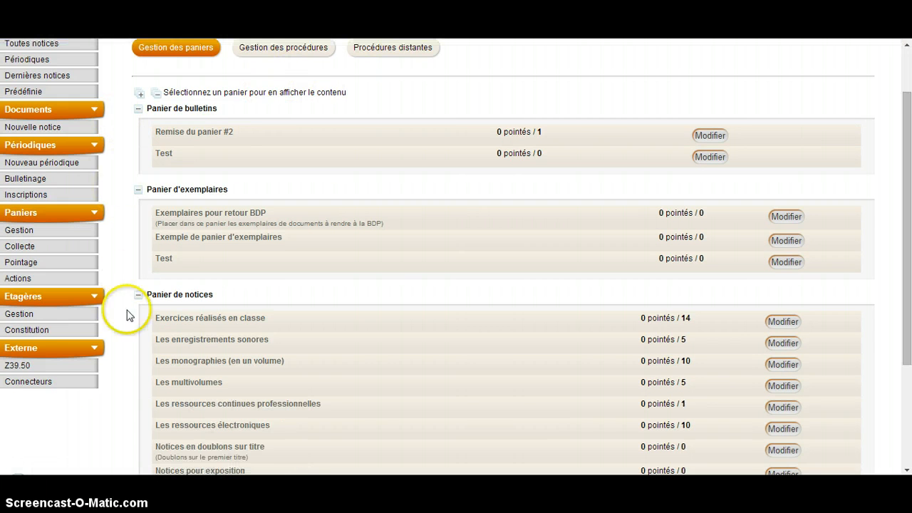
{"action": "scroll", "coordinate": [132, 318], "scroll_direction": "down", "scroll_amount": 4}
{"action": "scroll", "coordinate": [132, 318], "scroll_direction": "up", "scroll_amount": 6}
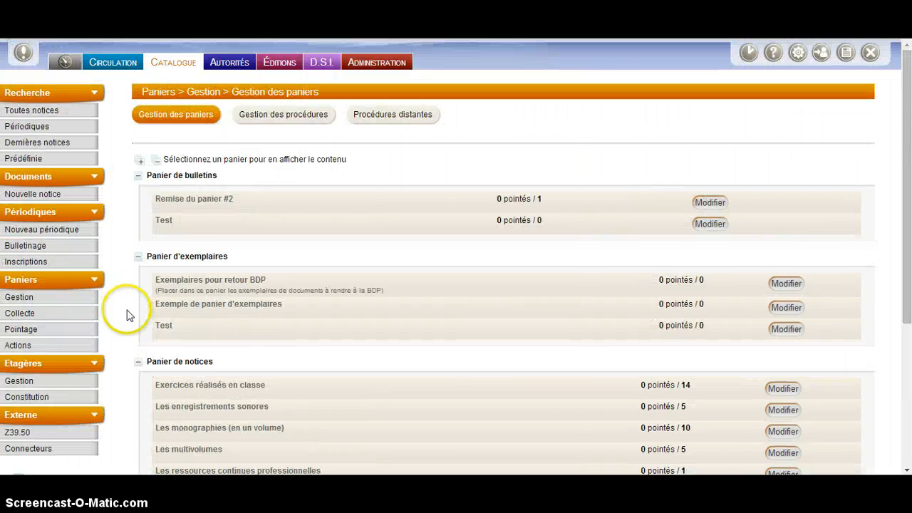
List the latest catalogue records and expand the record "Troubles obsessionnels compulsifs chez l'enfant" to show its copies
{"action": "left_click", "coordinate": [89, 145]}
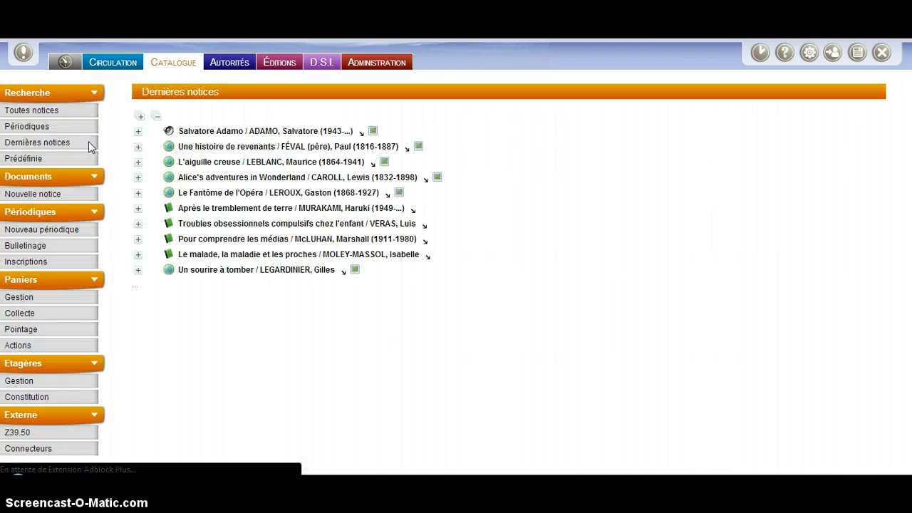
{"action": "left_click", "coordinate": [91, 146]}
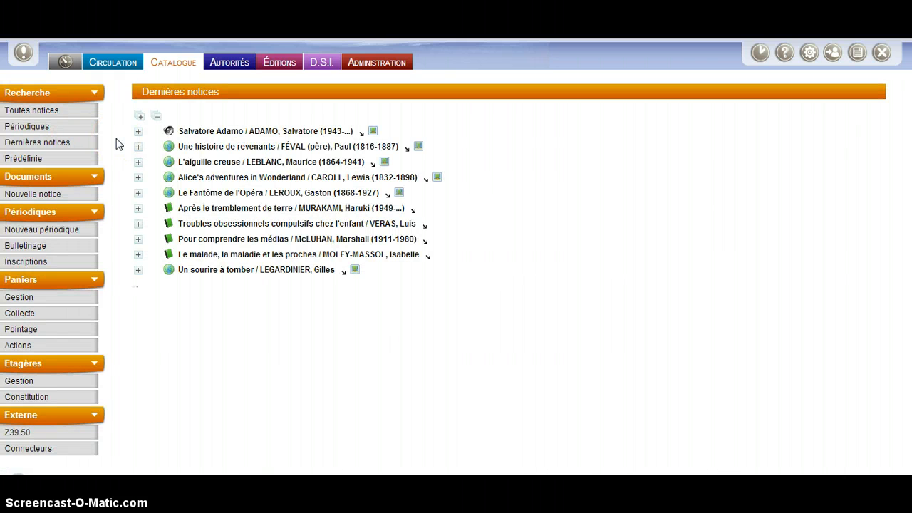
{"action": "left_click", "coordinate": [138, 224]}
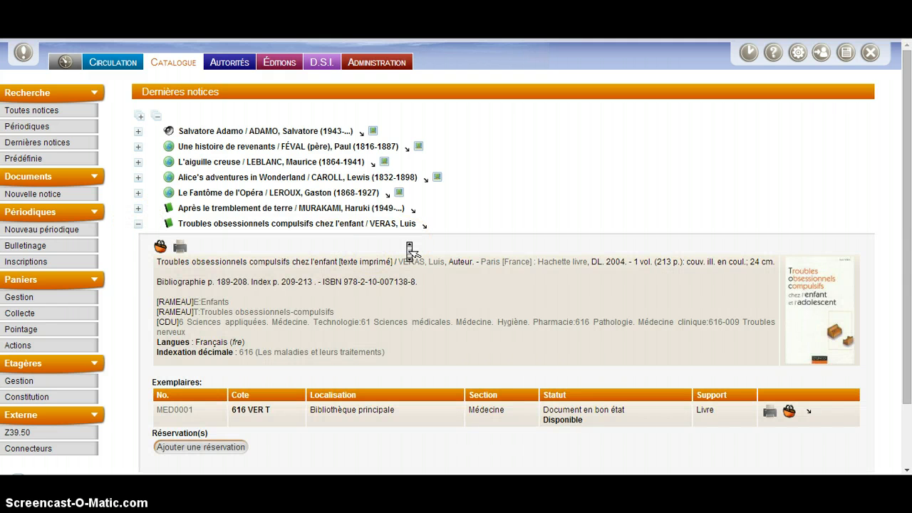
{"action": "scroll", "coordinate": [411, 251], "scroll_direction": "down", "scroll_amount": 2}
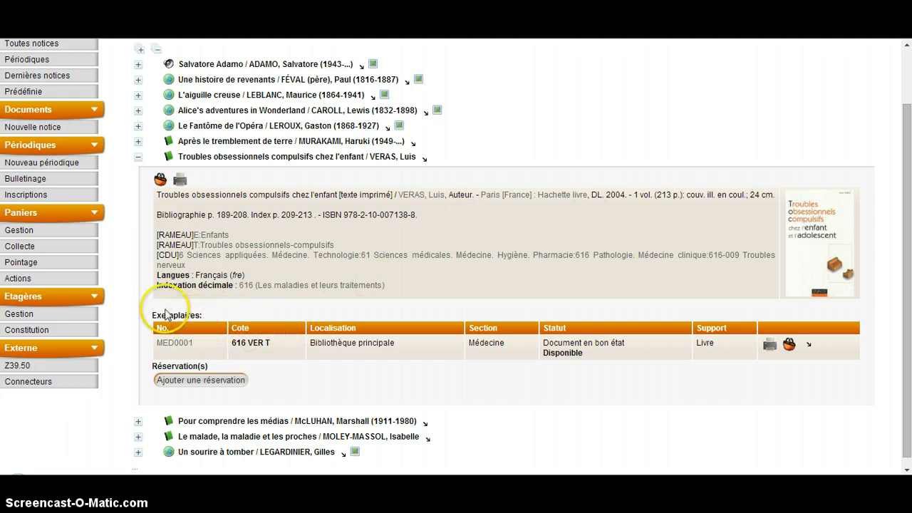
Add the bibliographic record "Troubles obsessionnels compulsifs chez l'enfant" to the Test basket under Panier de notices
{"action": "left_click", "coordinate": [160, 181]}
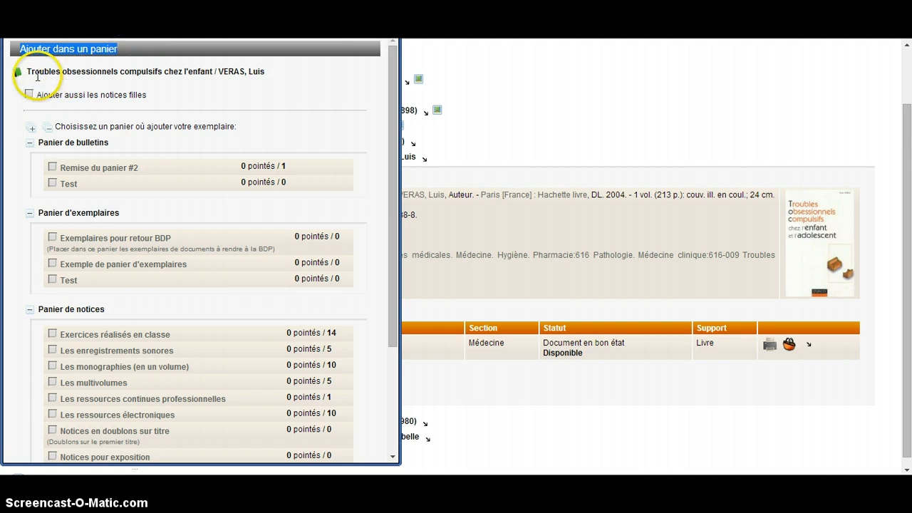
{"action": "left_click_drag", "start_coordinate": [26, 71], "coordinate": [224, 74]}
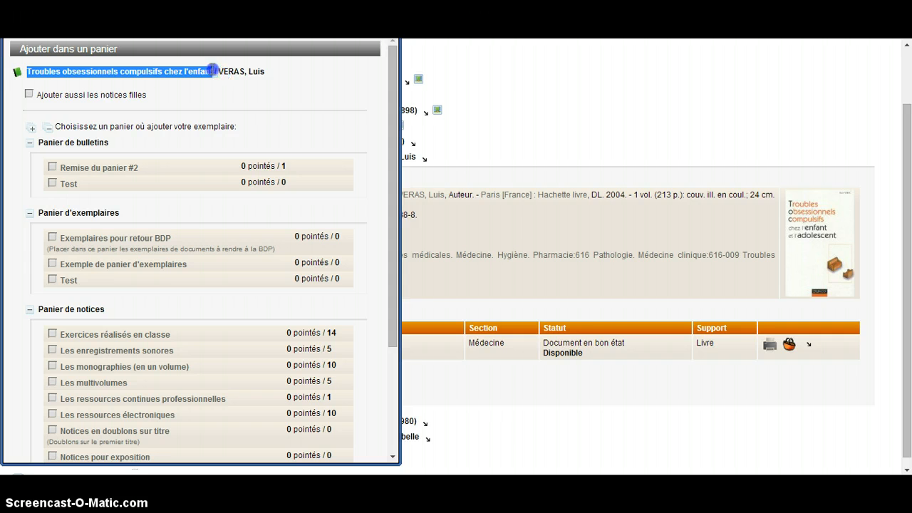
{"action": "left_click", "coordinate": [201, 85]}
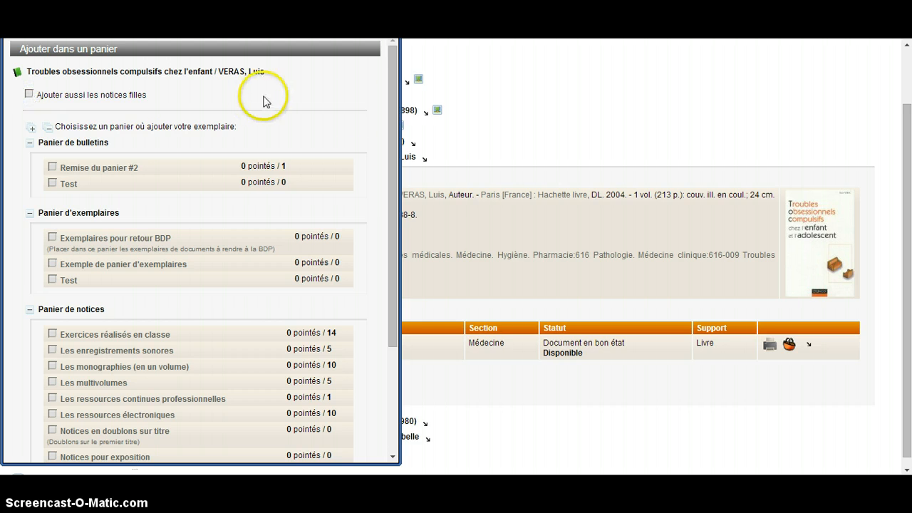
{"action": "left_click_drag", "start_coordinate": [392, 94], "coordinate": [394, 151]}
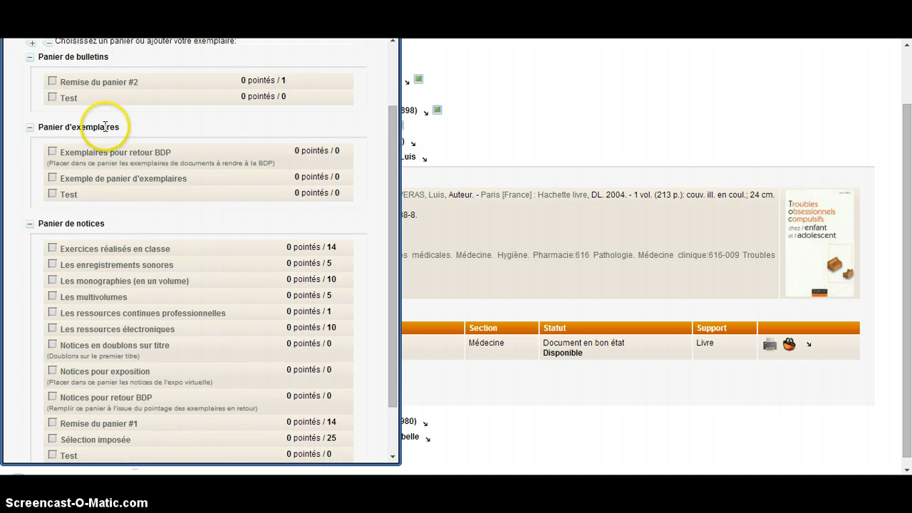
{"action": "left_click", "coordinate": [335, 178]}
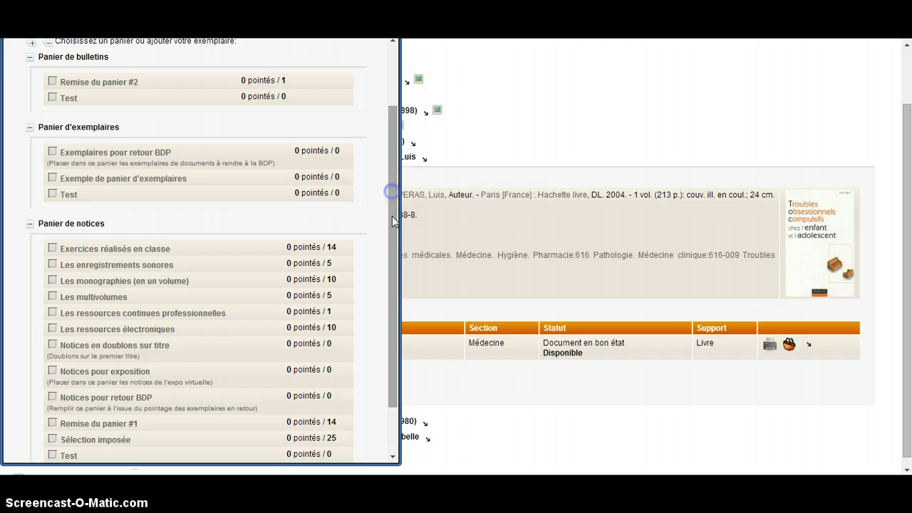
{"action": "left_click_drag", "start_coordinate": [392, 274], "coordinate": [393, 320]}
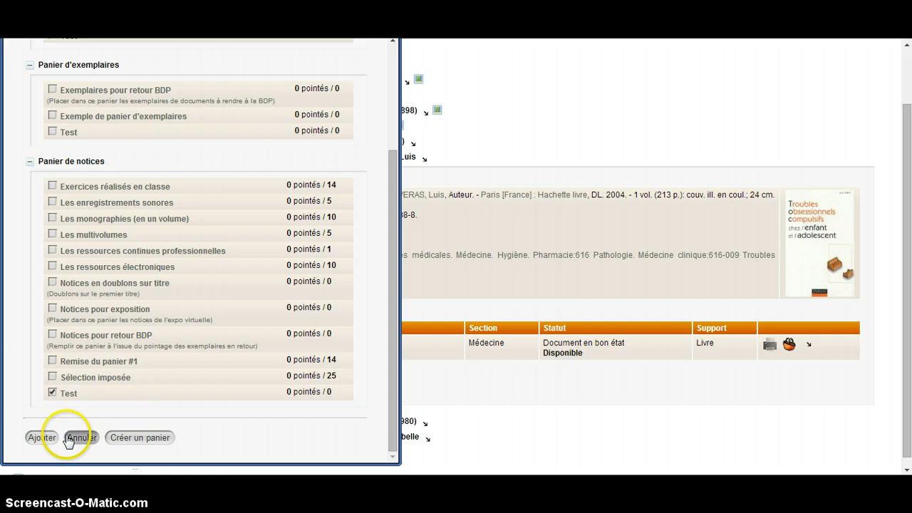
{"action": "left_click", "coordinate": [46, 438]}
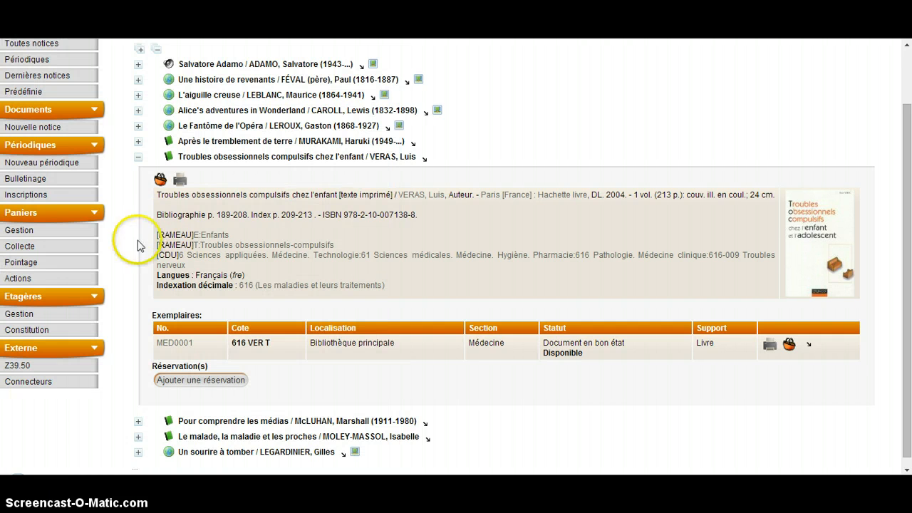
Open the Test basket under Panier de notices in basket management and examine the details of the record it contains
{"action": "scroll", "coordinate": [116, 271], "scroll_direction": "up", "scroll_amount": 1}
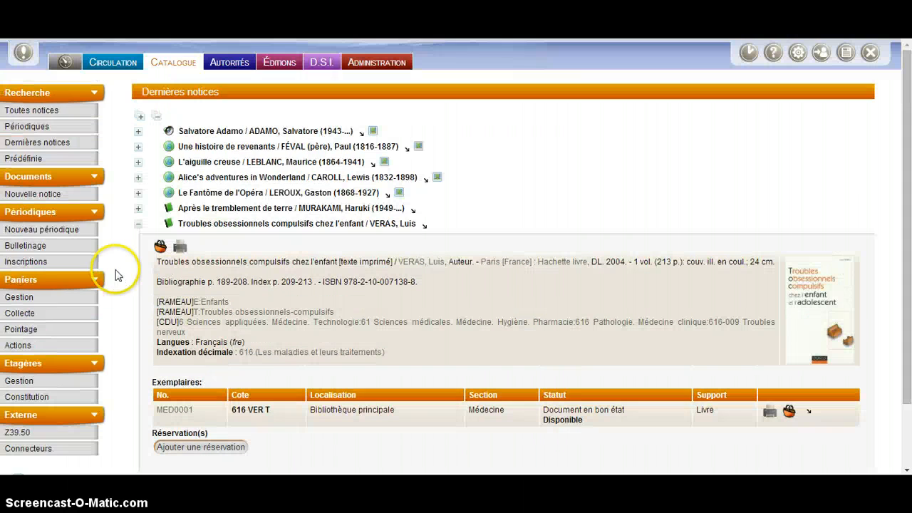
{"action": "left_click", "coordinate": [49, 297]}
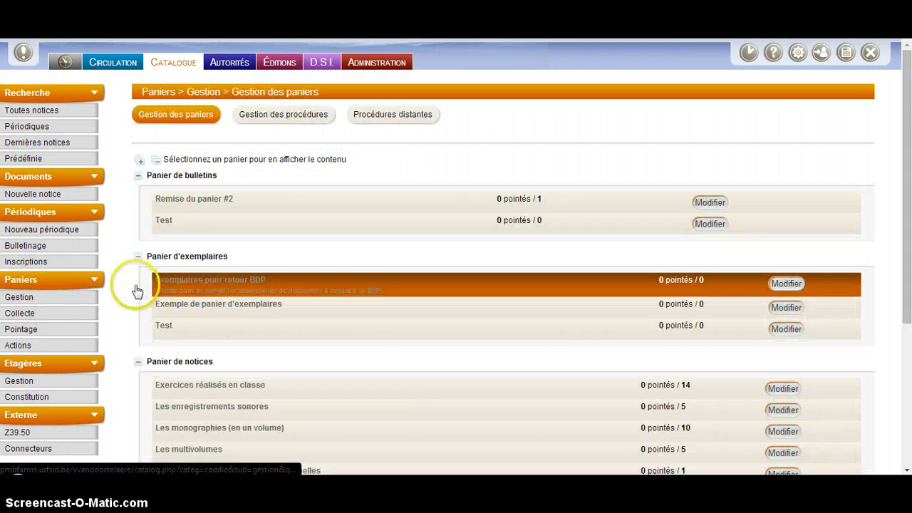
{"action": "scroll", "coordinate": [137, 292], "scroll_direction": "down", "scroll_amount": 2}
{"action": "scroll", "coordinate": [139, 294], "scroll_direction": "down", "scroll_amount": 2}
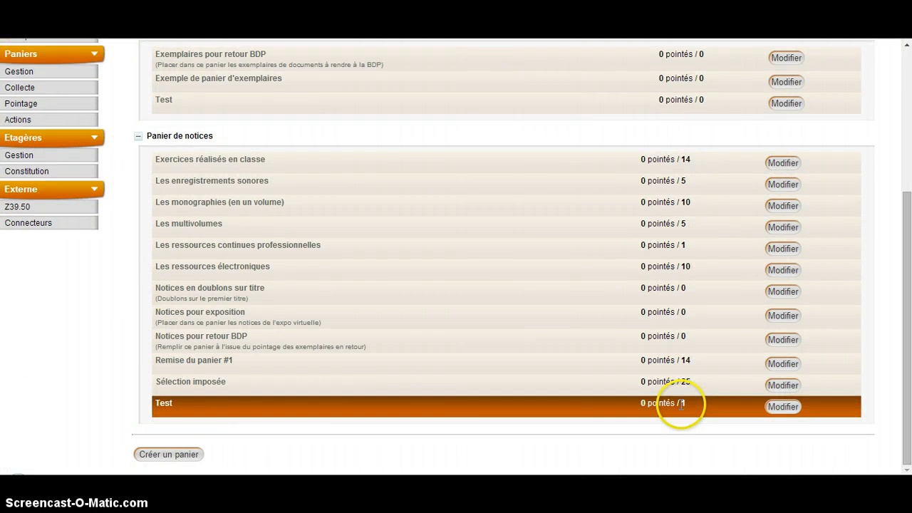
{"action": "left_click", "coordinate": [163, 404]}
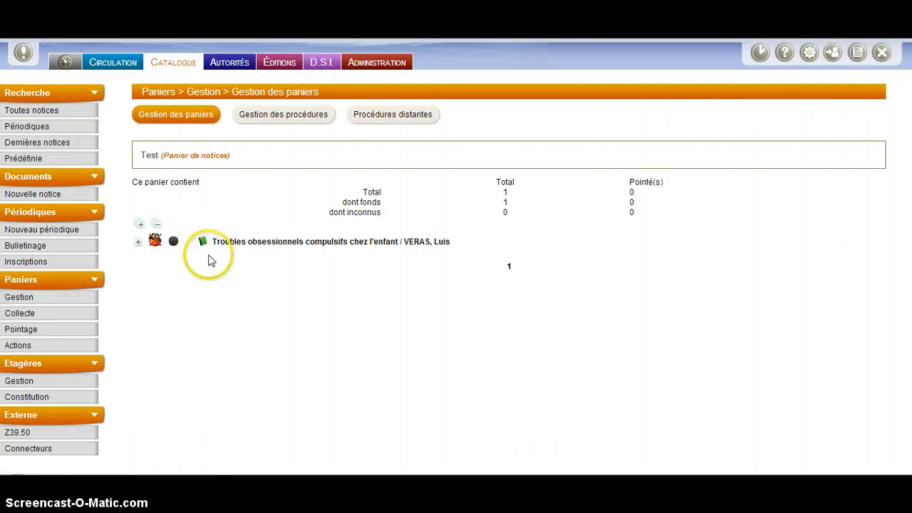
{"action": "left_click", "coordinate": [140, 242]}
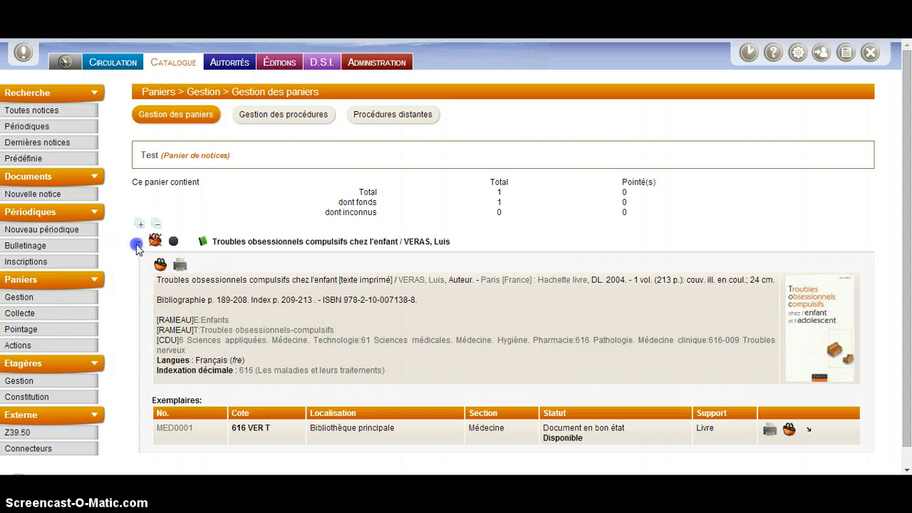
{"action": "left_click", "coordinate": [139, 243]}
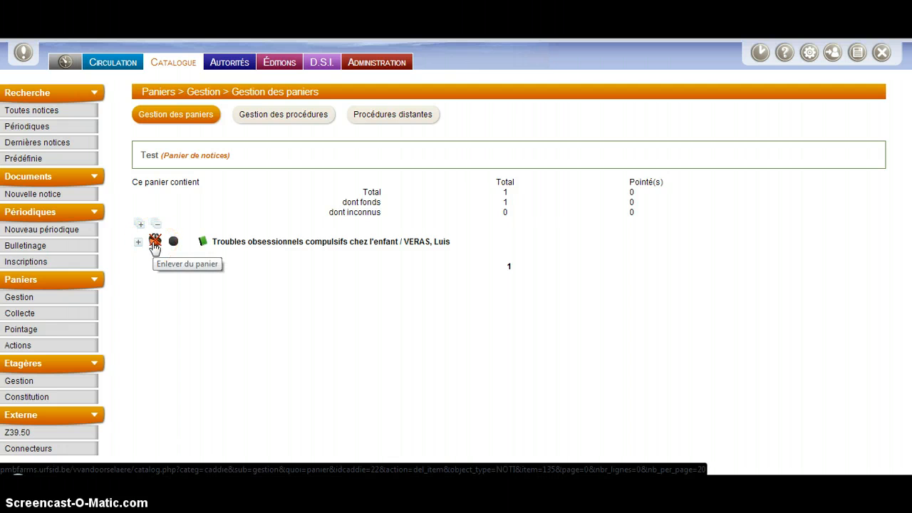
Remove the record from the Test basket of records and return to the basket management list
{"action": "left_click", "coordinate": [154, 242]}
{"action": "left_click", "coordinate": [348, 315]}
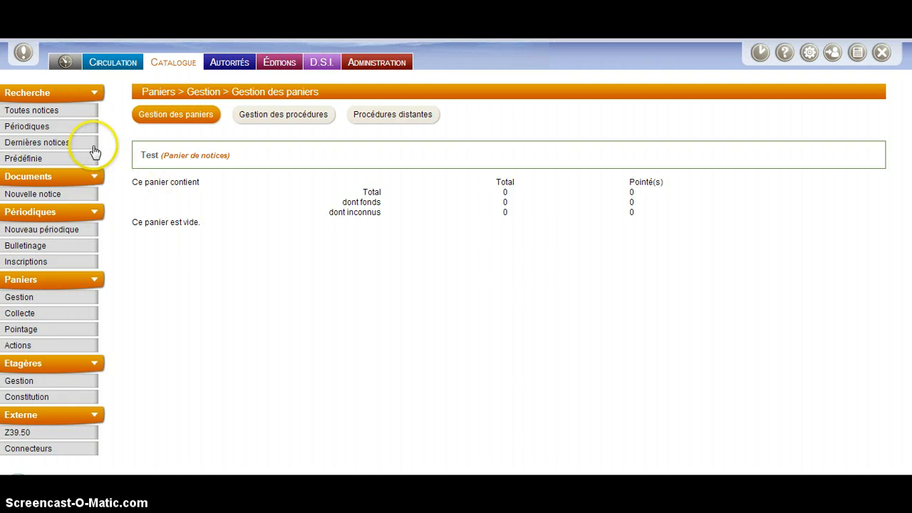
{"action": "left_click", "coordinate": [72, 297]}
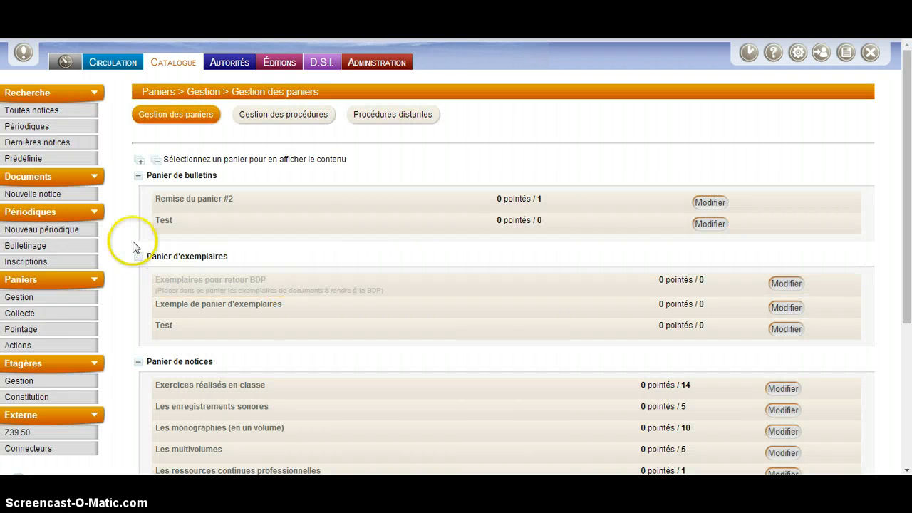
{"action": "scroll", "coordinate": [132, 246], "scroll_direction": "down", "scroll_amount": 1}
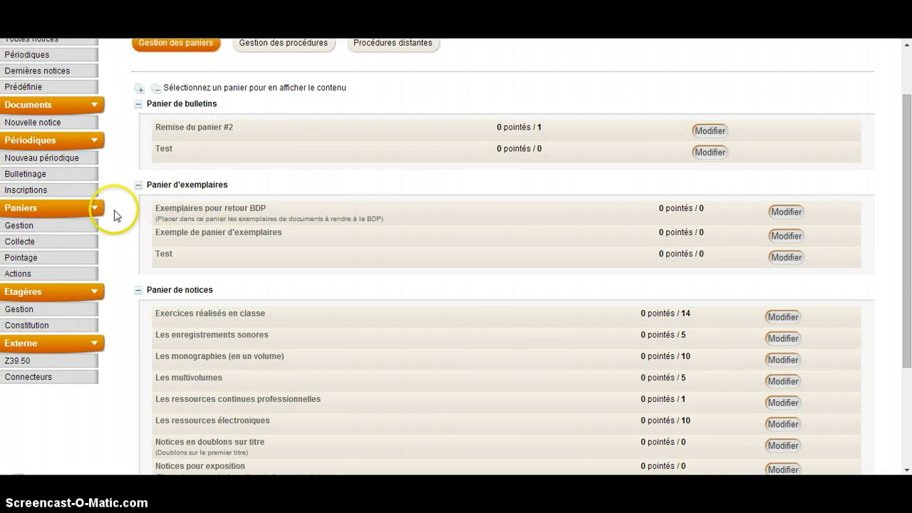
{"action": "scroll", "coordinate": [110, 199], "scroll_direction": "up", "scroll_amount": 1}
Return to the latest records and expand "Troubles obsessionnels compulsifs chez l'enfant" to reach its Exemplaires table
{"action": "left_click", "coordinate": [85, 137]}
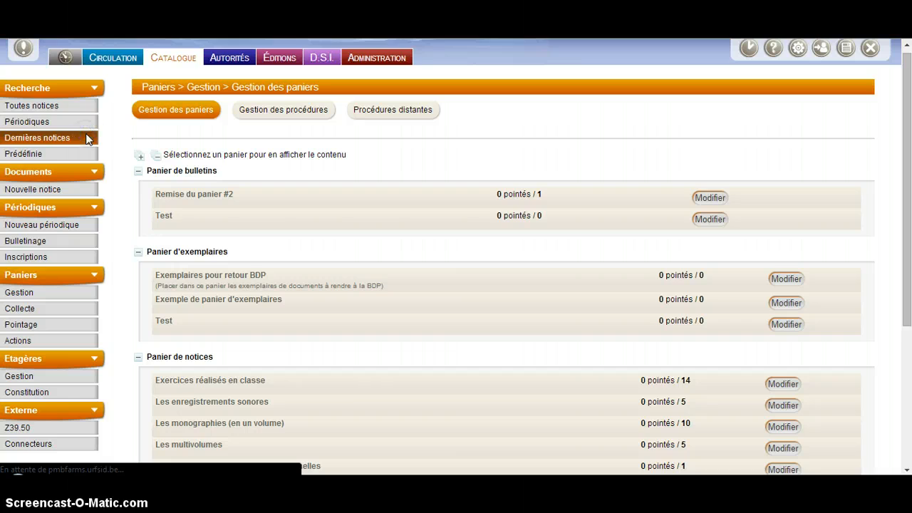
{"action": "left_click", "coordinate": [143, 264]}
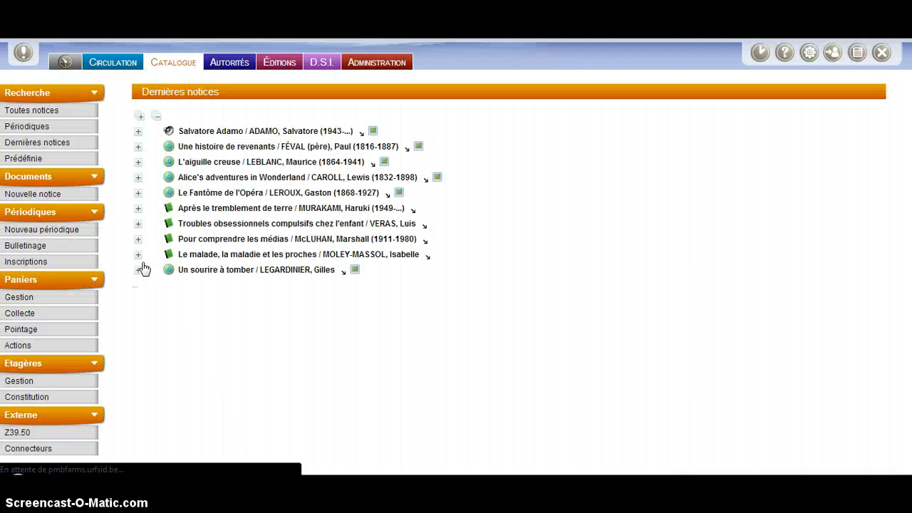
{"action": "left_click", "coordinate": [138, 225]}
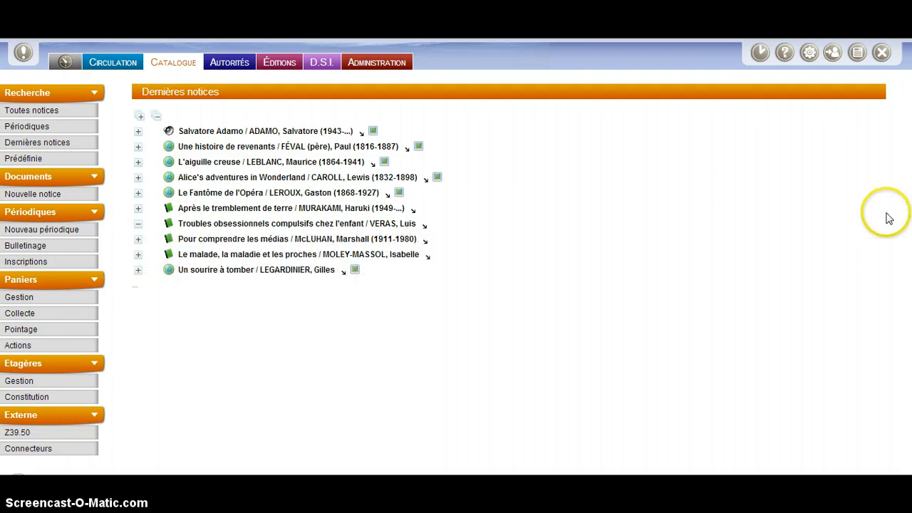
{"action": "left_click", "coordinate": [138, 224]}
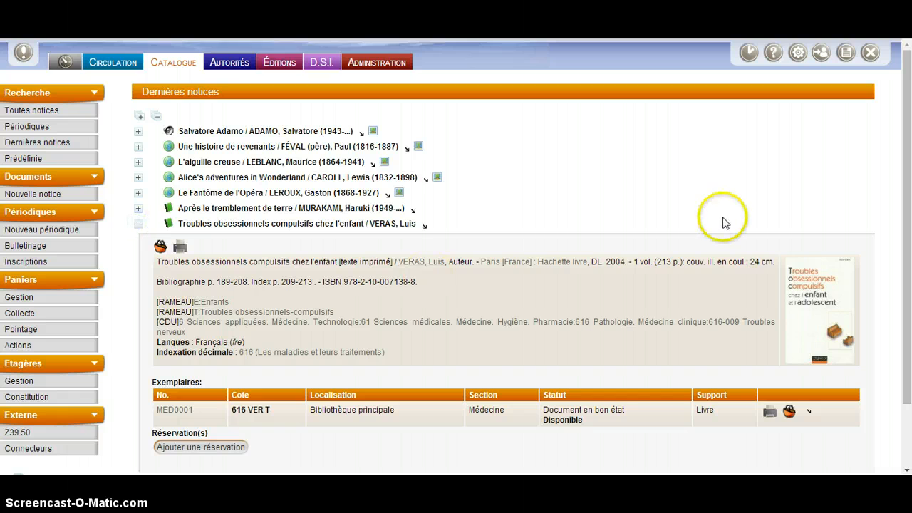
{"action": "scroll", "coordinate": [883, 245], "scroll_direction": "down", "scroll_amount": 2}
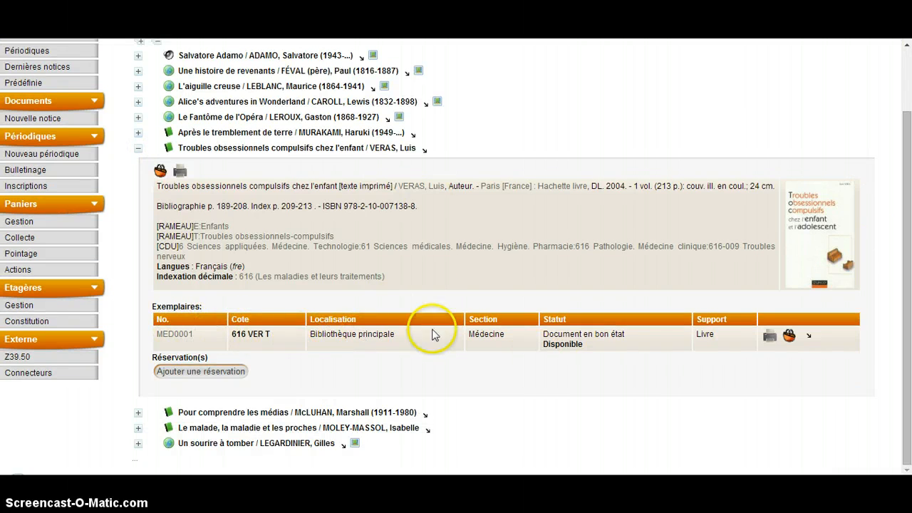
Add copy MED0001 of the expanded record to the Test basket under Panier d'exemplaires
{"action": "left_click", "coordinate": [789, 336]}
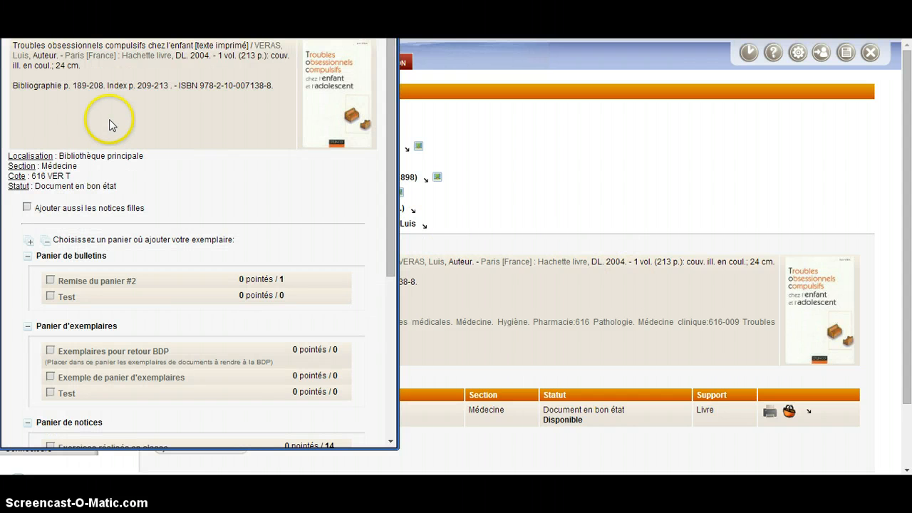
{"action": "left_click_drag", "start_coordinate": [392, 112], "coordinate": [392, 220]}
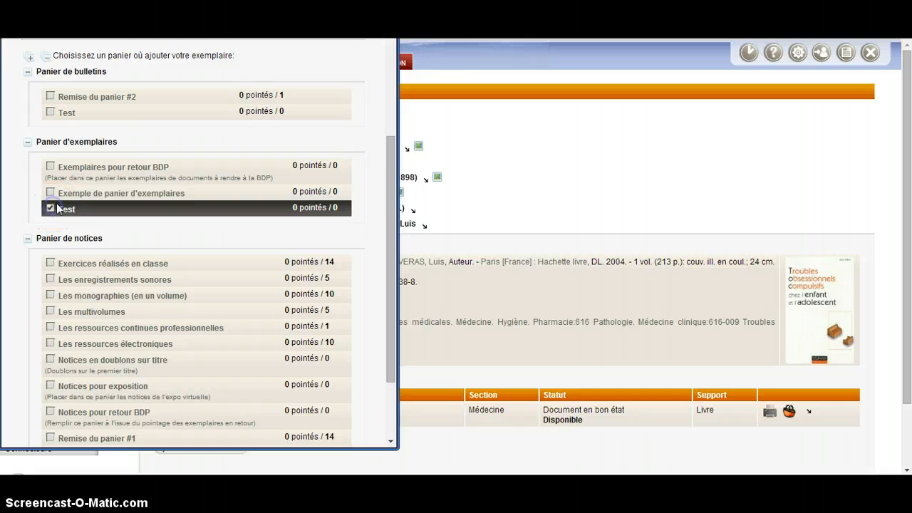
{"action": "left_click_drag", "start_coordinate": [393, 203], "coordinate": [393, 316]}
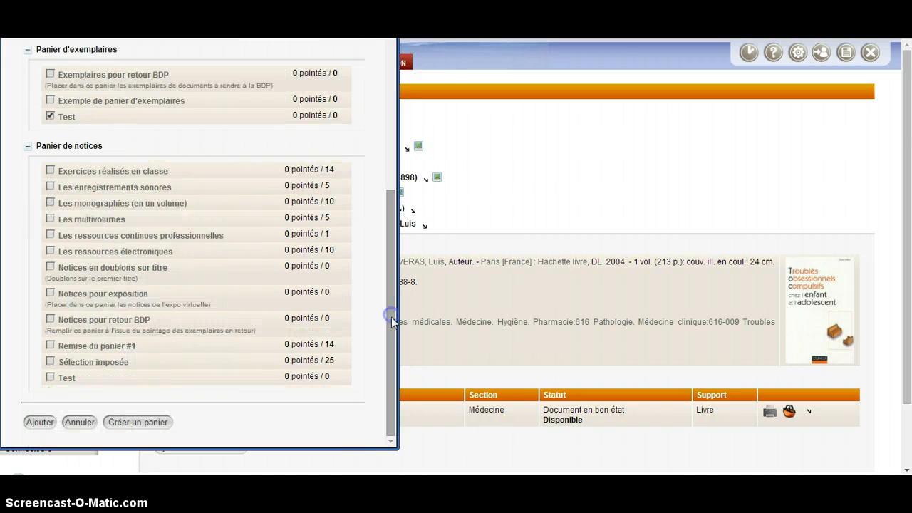
{"action": "left_click", "coordinate": [40, 422]}
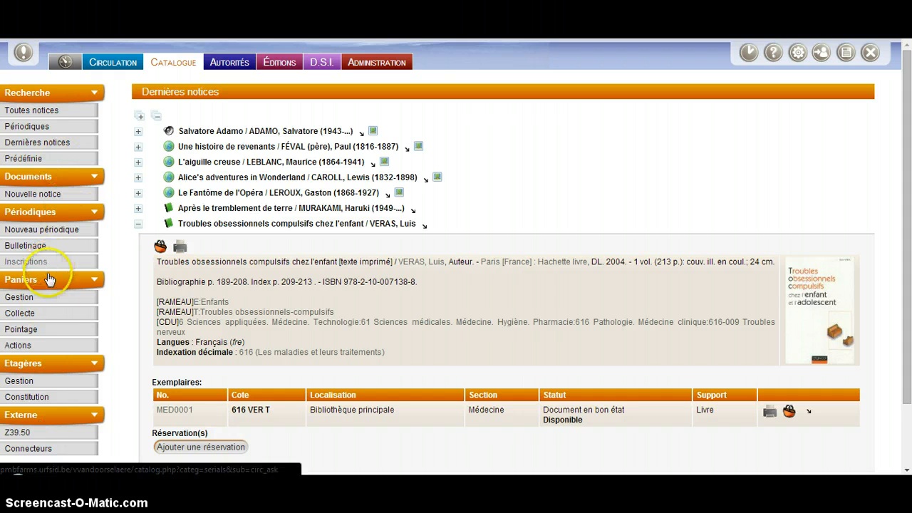
Check the details of copy MED0001 in the Test basket under Panier d'exemplaires and remove it from the basket
{"action": "left_click", "coordinate": [57, 299]}
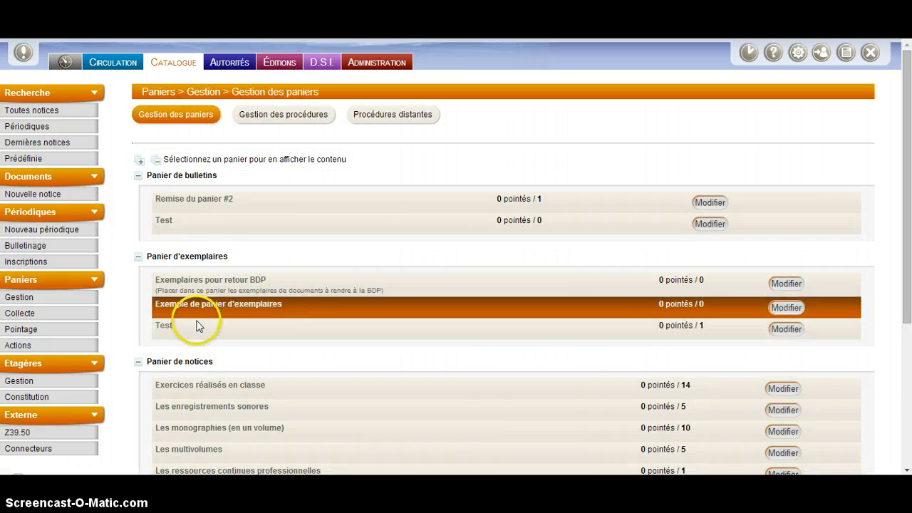
{"action": "left_click", "coordinate": [163, 327]}
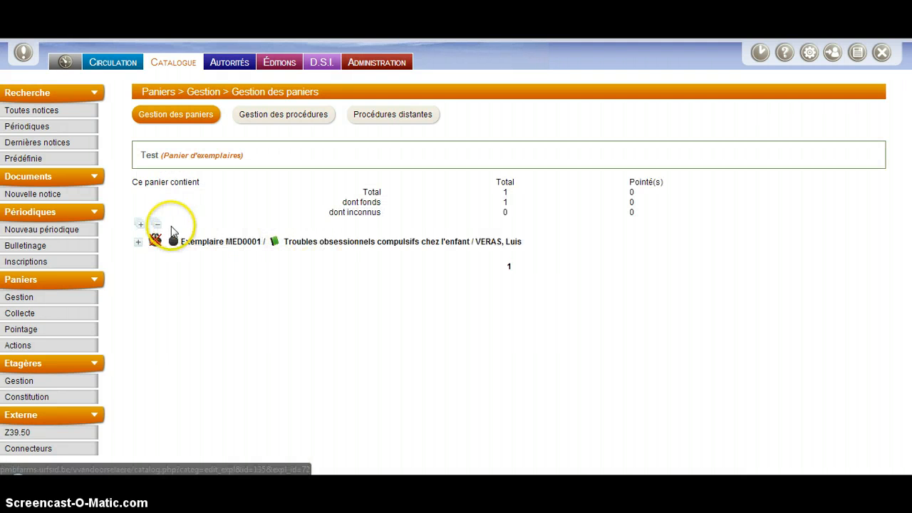
{"action": "left_click", "coordinate": [139, 243]}
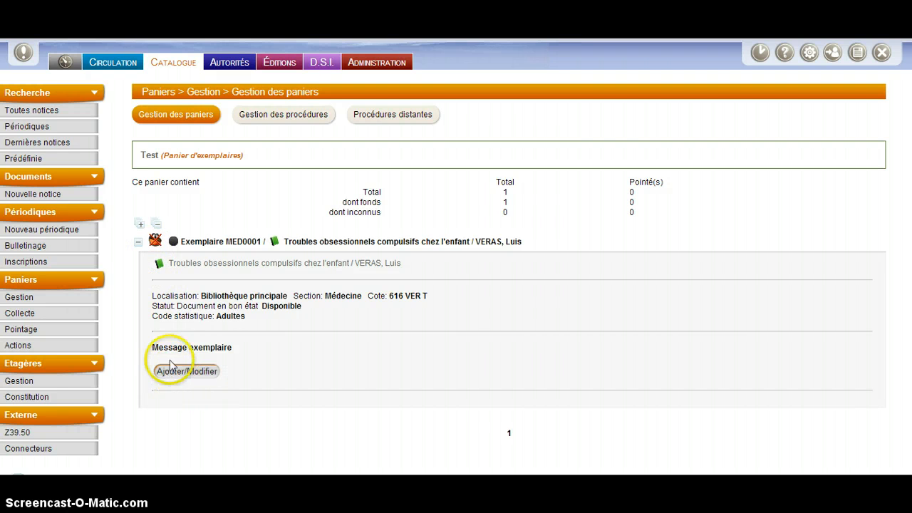
{"action": "left_click", "coordinate": [154, 242]}
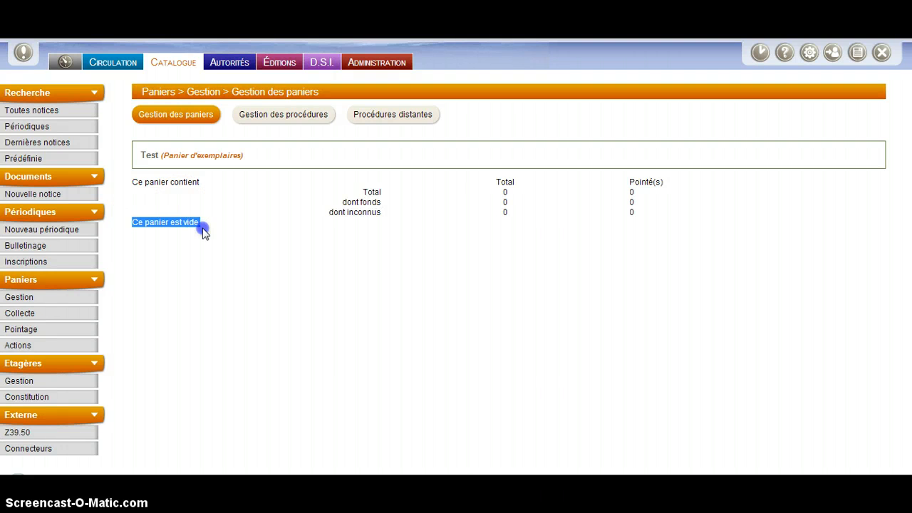
Search the periodicals for the title * and expand the record of L'Artichouette
{"action": "left_click", "coordinate": [87, 144]}
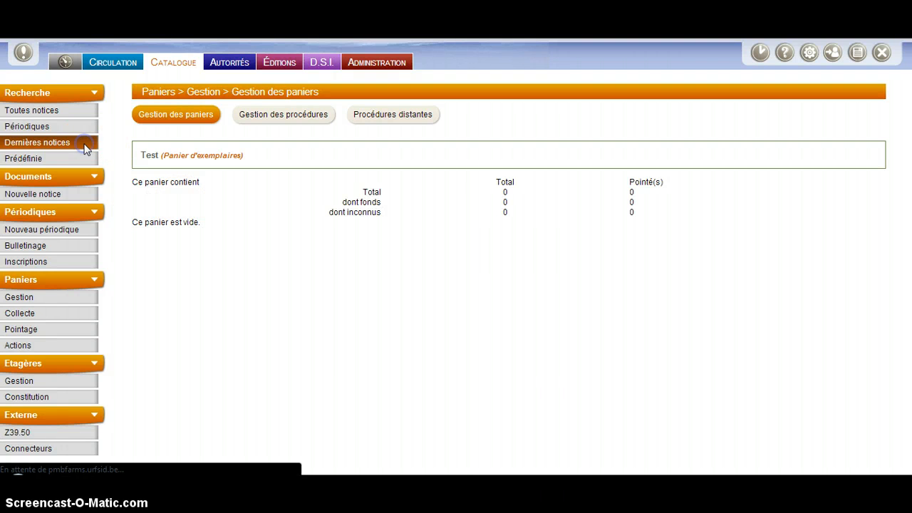
{"action": "left_click", "coordinate": [75, 128]}
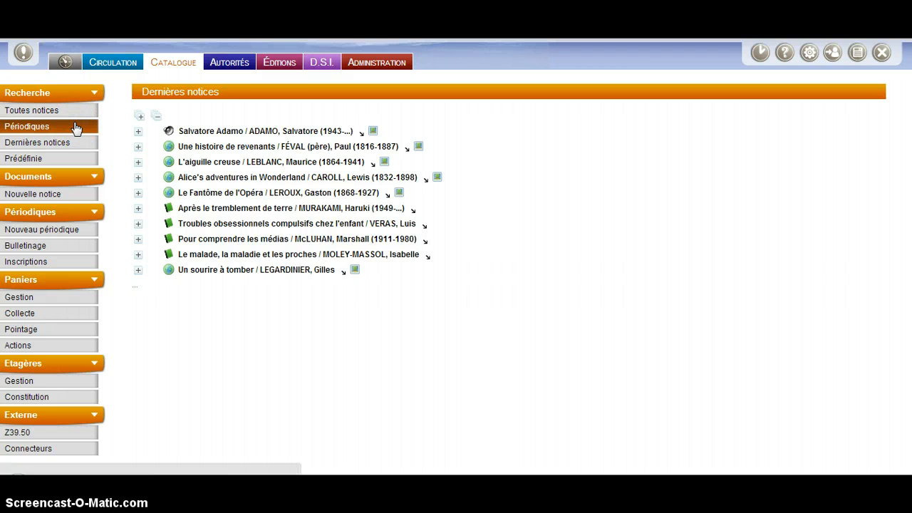
{"action": "left_click", "coordinate": [123, 171]}
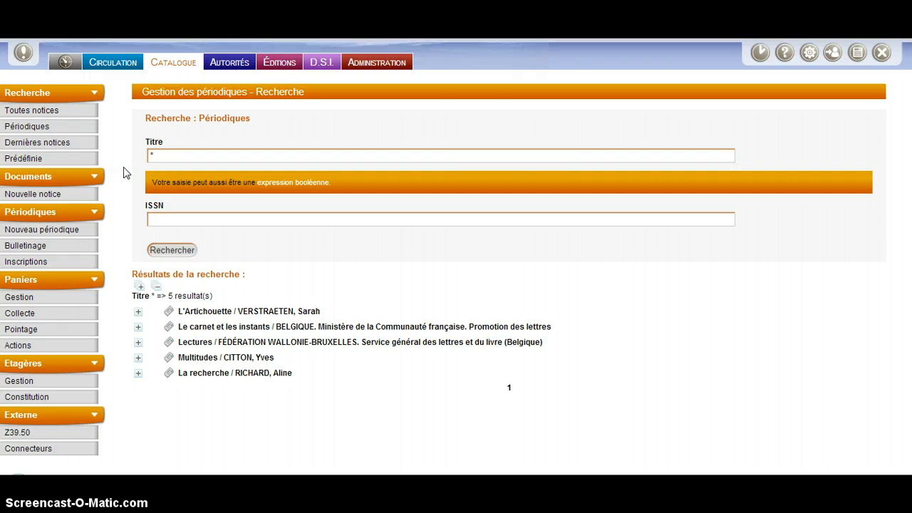
{"action": "left_click", "coordinate": [138, 312]}
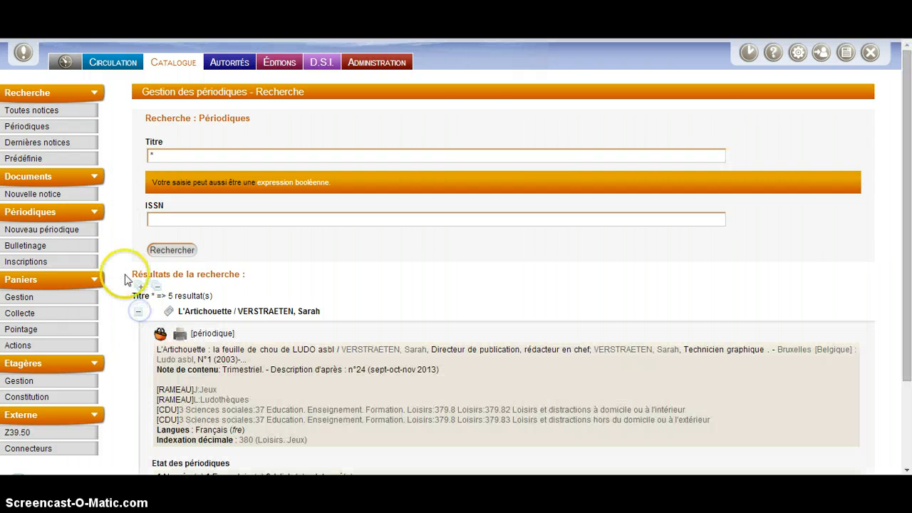
{"action": "scroll", "coordinate": [129, 282], "scroll_direction": "down", "scroll_amount": 3}
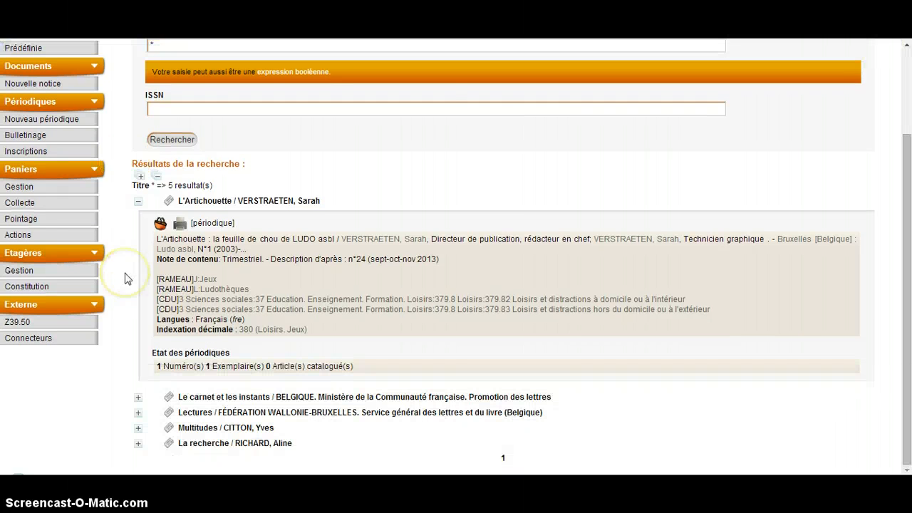
Add the periodical L'Artichouette to the Test basket under Panier de bulletins
{"action": "left_click", "coordinate": [160, 227]}
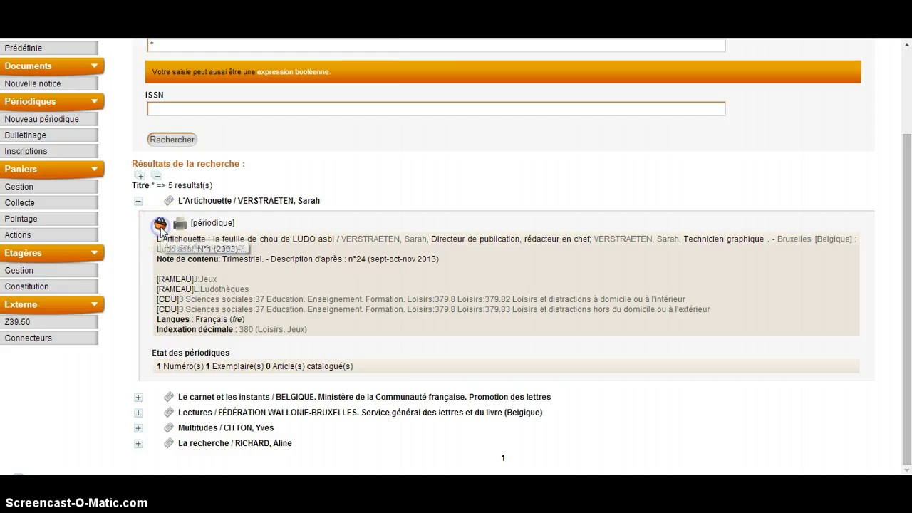
{"action": "left_click", "coordinate": [50, 168]}
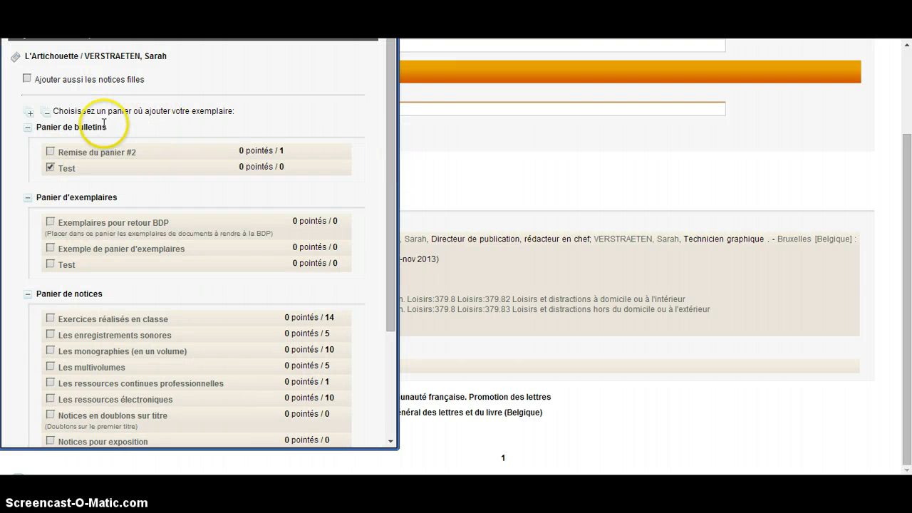
{"action": "left_click_drag", "start_coordinate": [69, 126], "coordinate": [280, 151]}
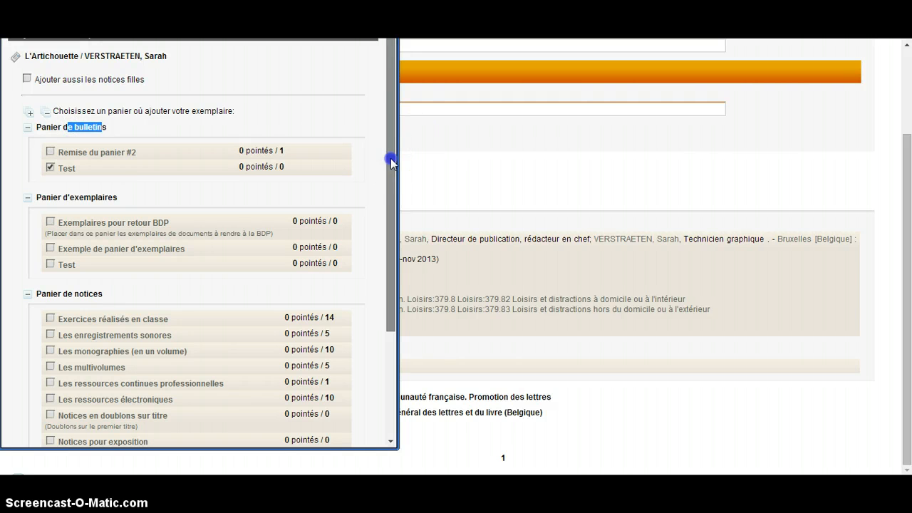
{"action": "left_click_drag", "start_coordinate": [391, 163], "coordinate": [387, 326]}
{"action": "left_click", "coordinate": [34, 425]}
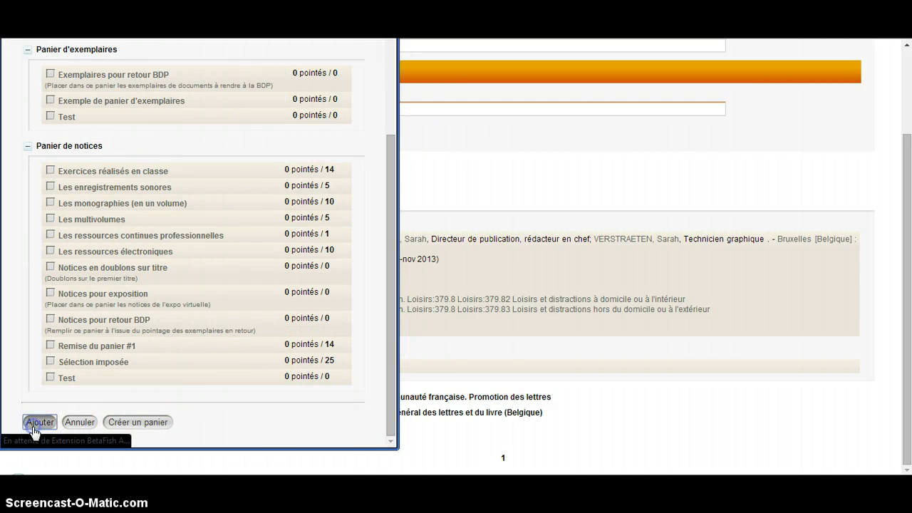
Check the details of L'Artichouette issue N°24 in the Test basket under Panier de bulletins and remove it from the basket
{"action": "scroll", "coordinate": [73, 218], "scroll_direction": "up", "scroll_amount": 2}
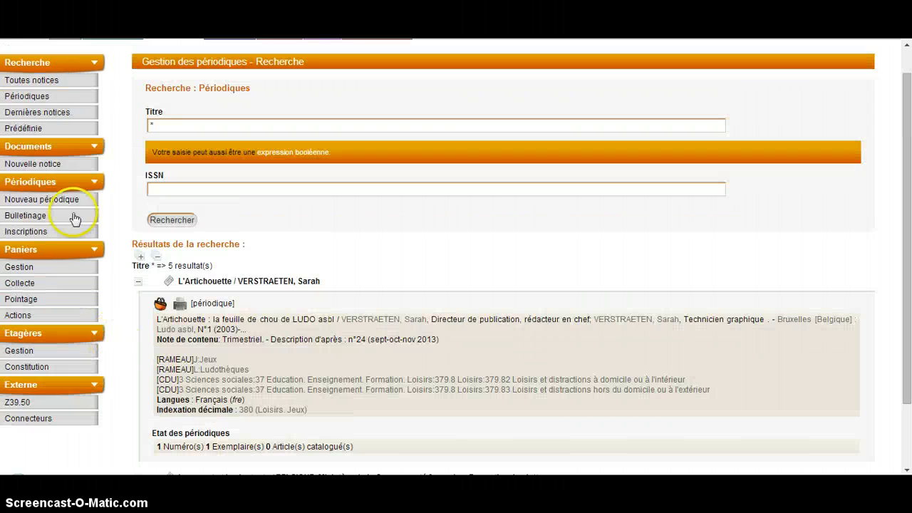
{"action": "left_click", "coordinate": [67, 268]}
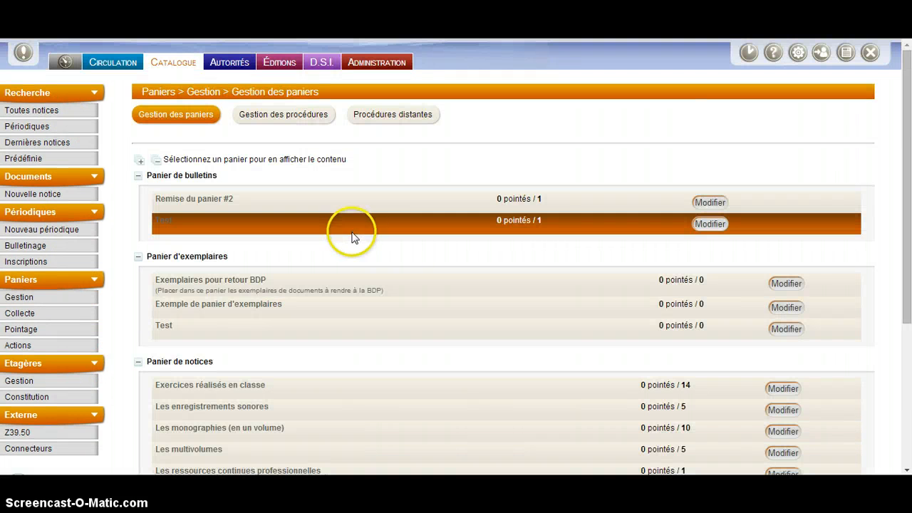
{"action": "left_click", "coordinate": [183, 217]}
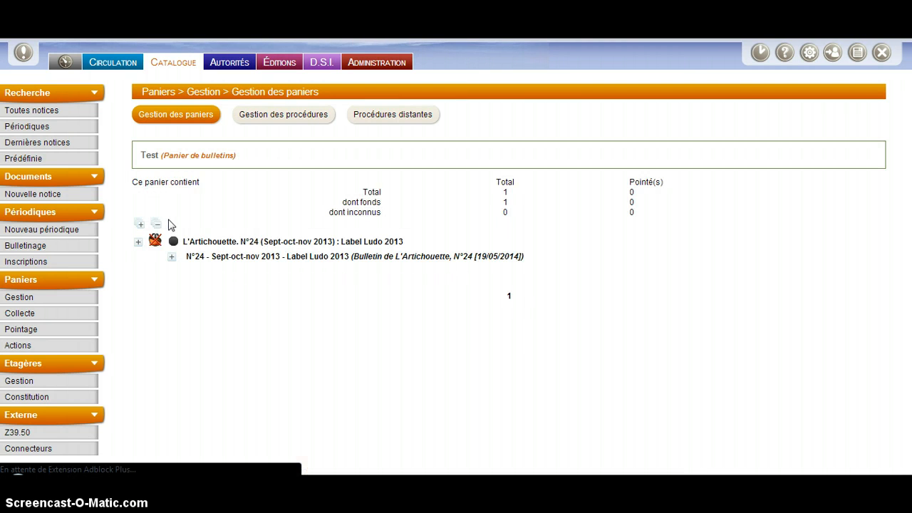
{"action": "left_click", "coordinate": [171, 257]}
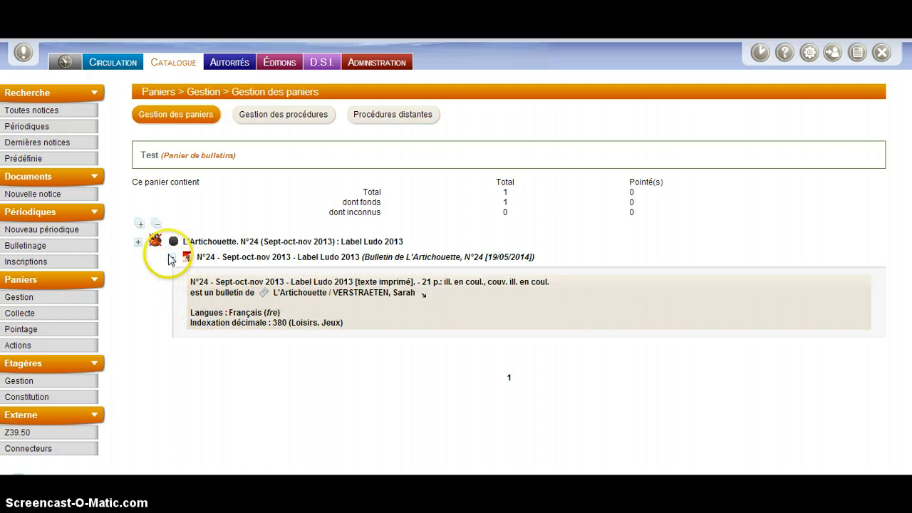
{"action": "left_click", "coordinate": [172, 259]}
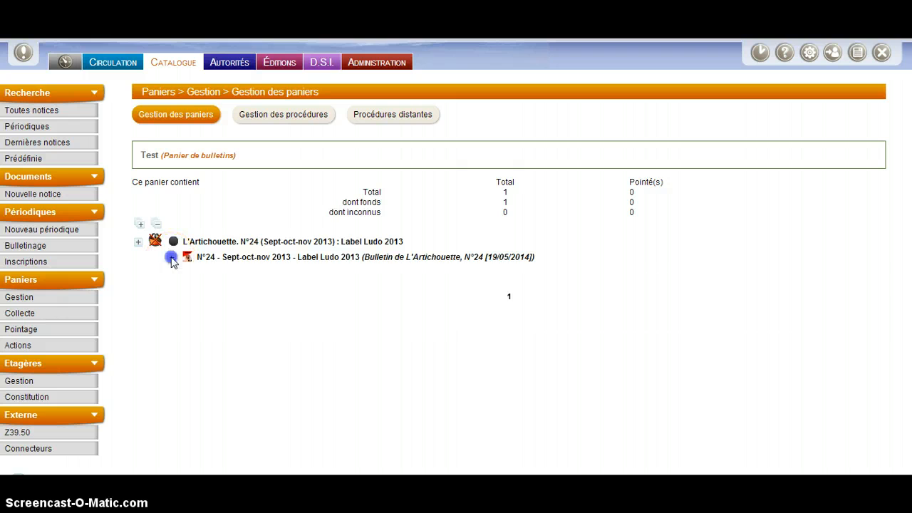
{"action": "left_click", "coordinate": [153, 241]}
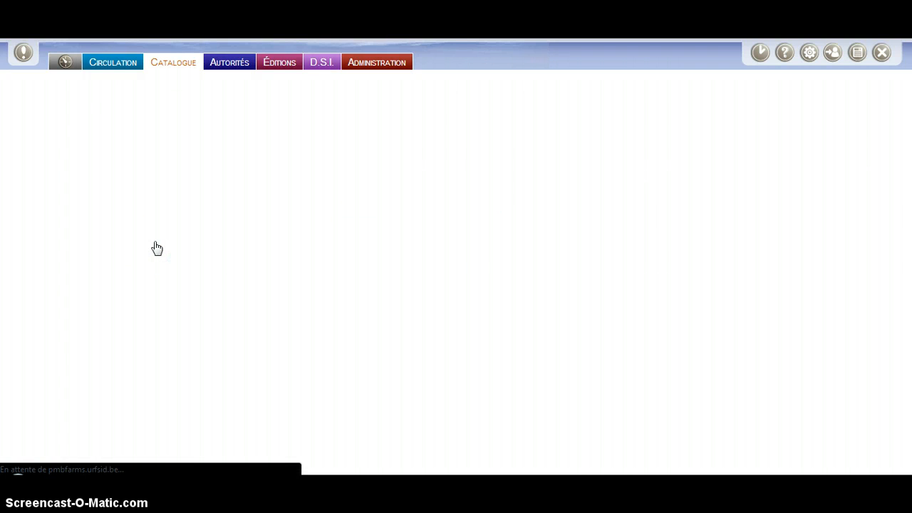